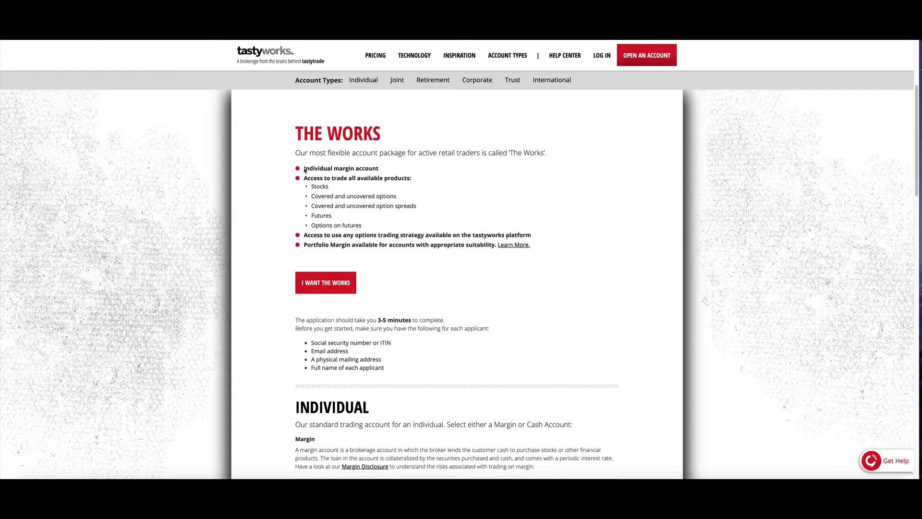
Examine the tradable products, application time and applicant requirements of The Works account package
double_click(320, 187)
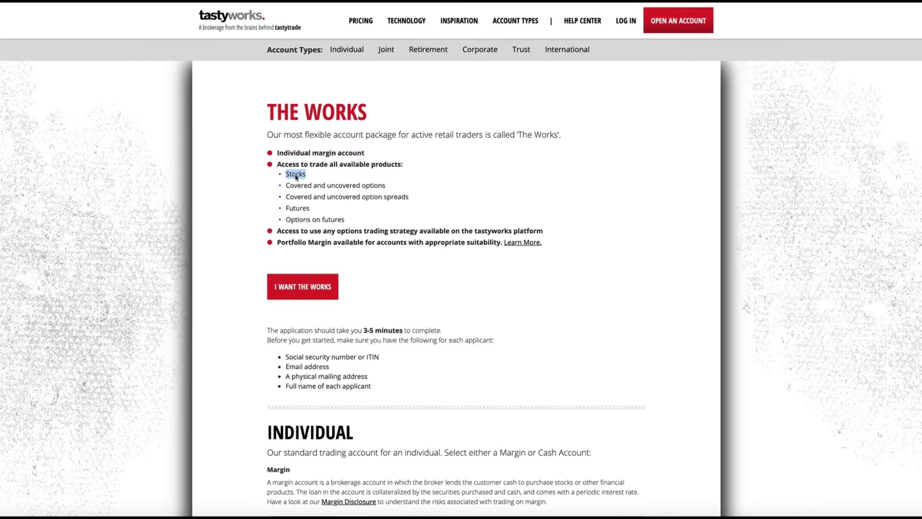
double_click(299, 210)
click(229, 243)
drag(268, 332, 446, 330)
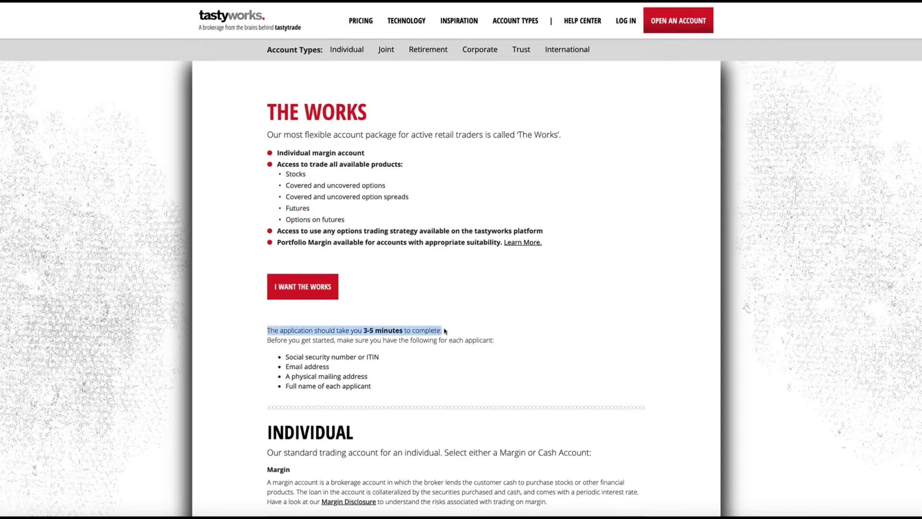
click(431, 305)
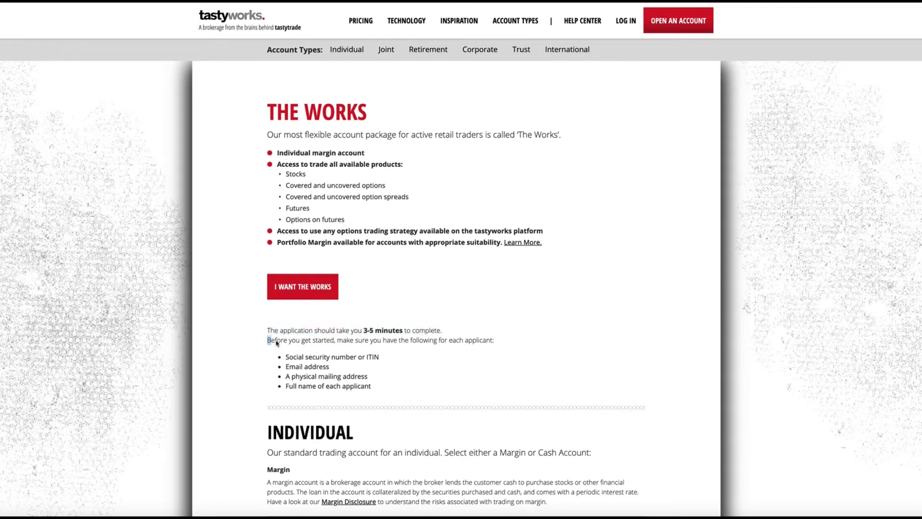
drag(267, 341, 347, 343)
click(346, 340)
scroll(571, 300, down, 5)
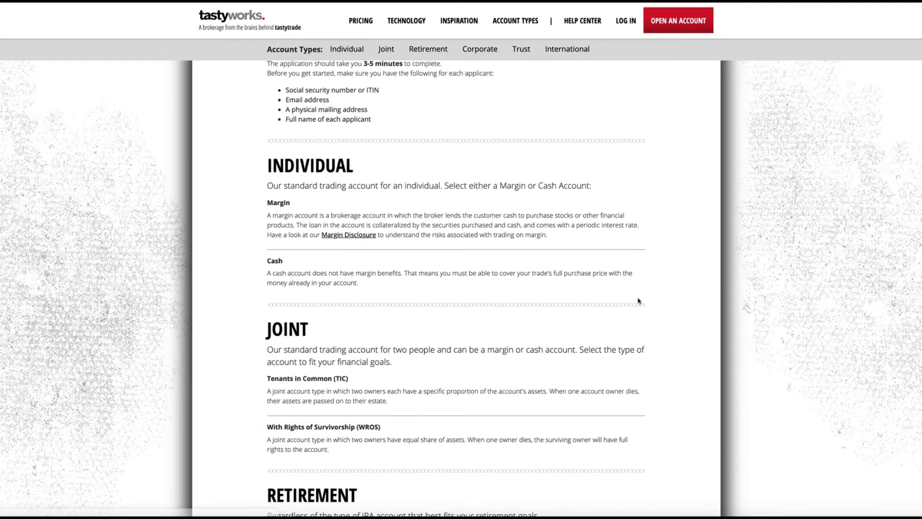
Examine the margin and cash options described for the Individual account type
triple_click(449, 275)
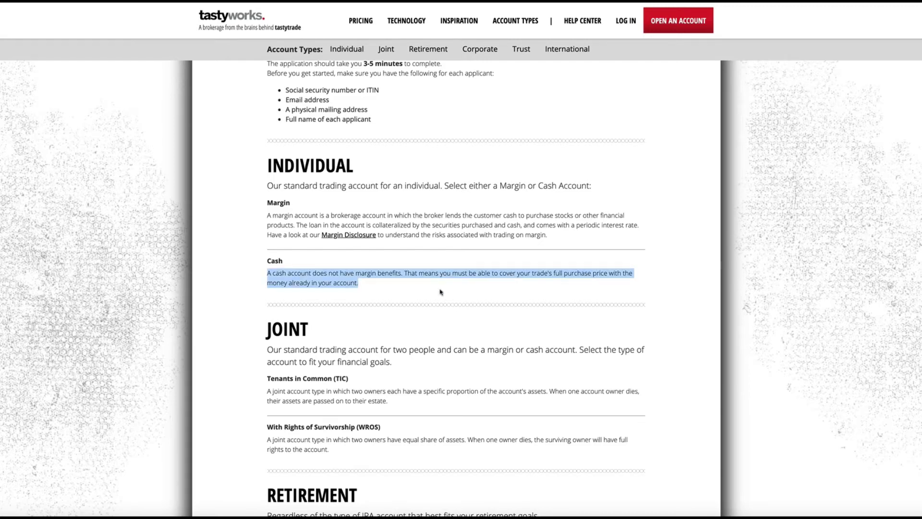
click(440, 291)
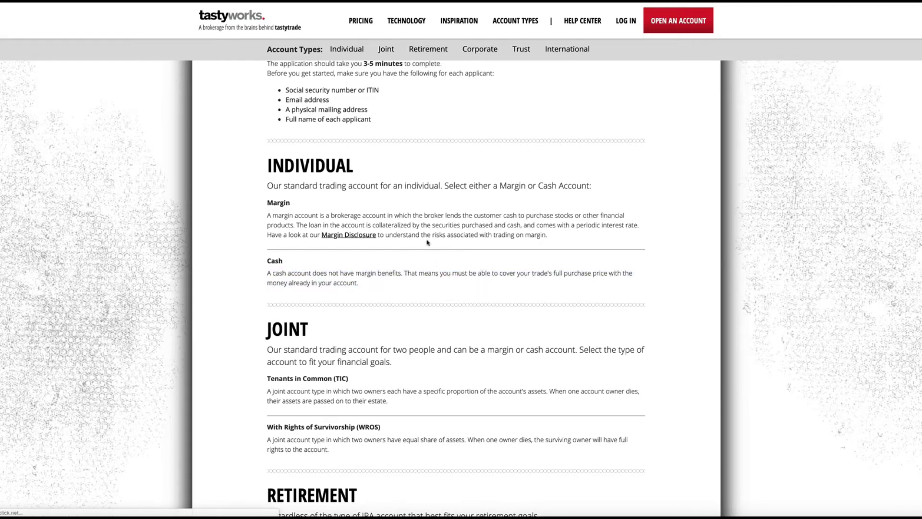
double_click(287, 206)
click(232, 203)
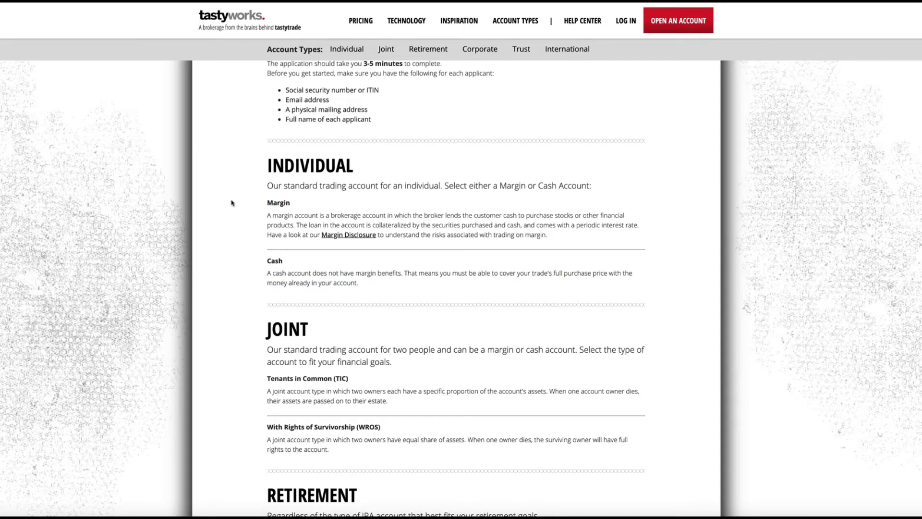
scroll(235, 201, down, 6)
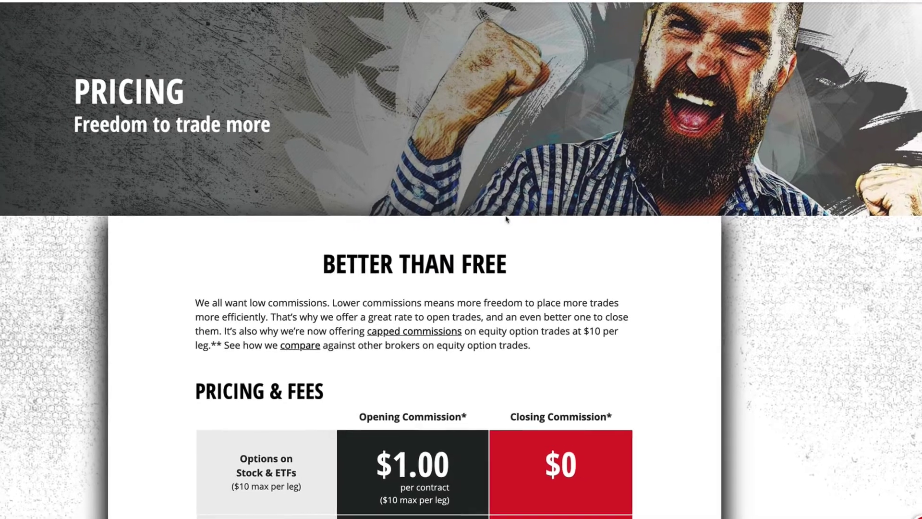
Examine the Pricing & Fees table, the capped commissions and the broker commission comparison on the pricing page
scroll(916, 72, down, 2)
scroll(919, 82, down, 3)
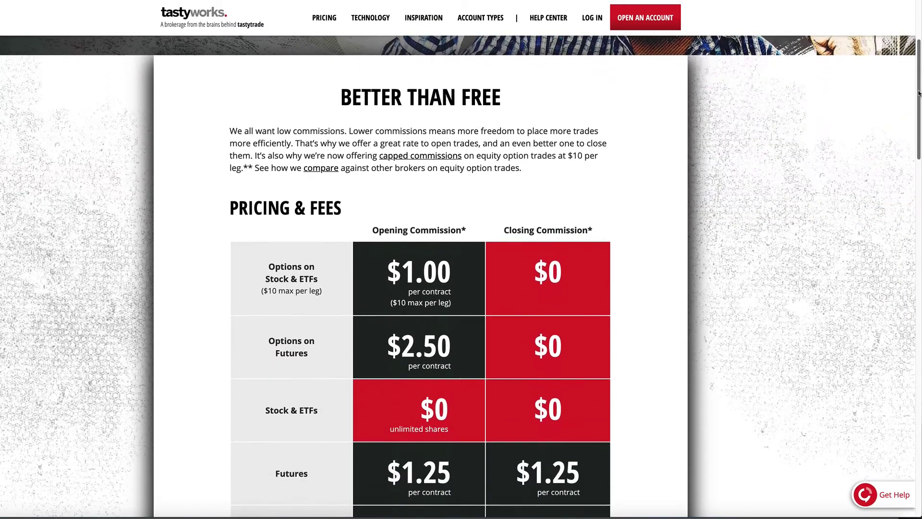
scroll(919, 108, down, 2)
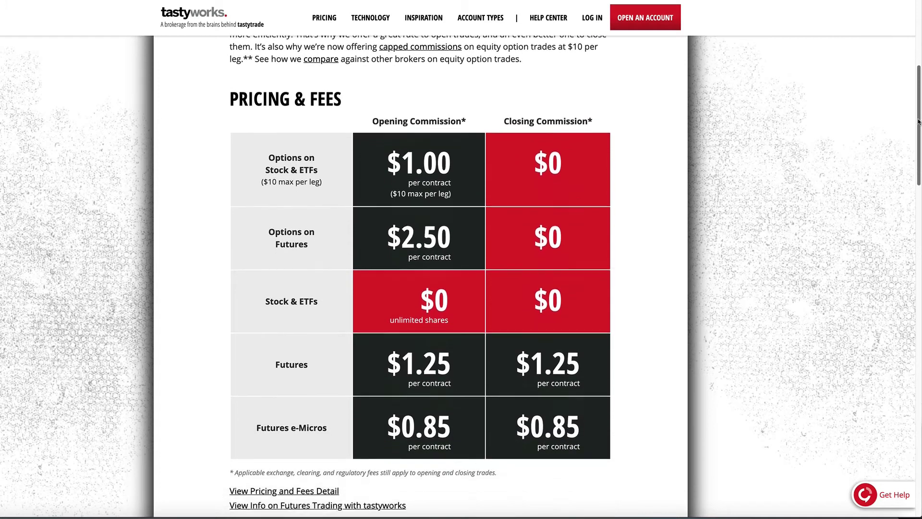
triple_click(253, 81)
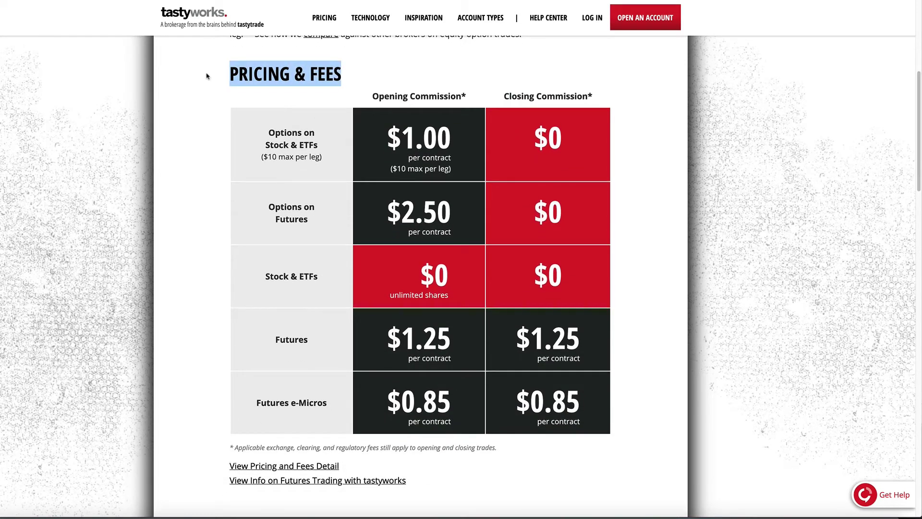
click(207, 76)
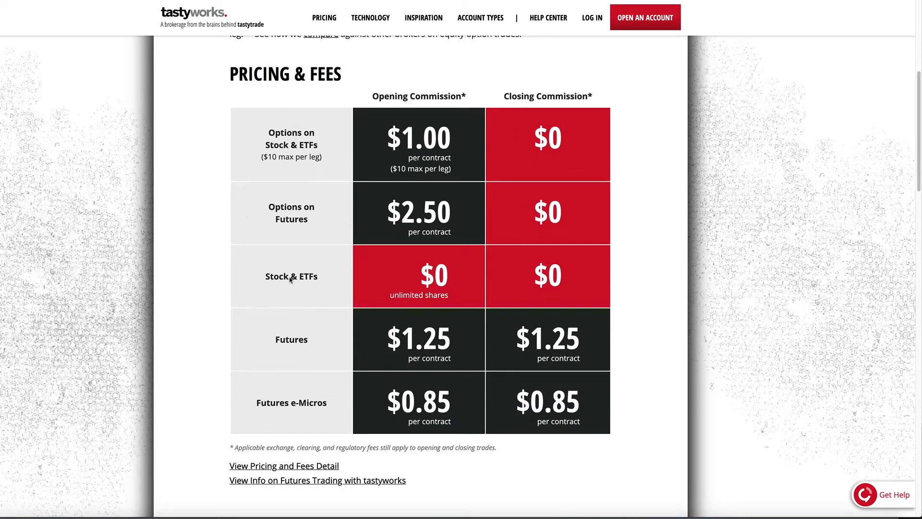
triple_click(268, 279)
click(269, 277)
scroll(218, 250, down, 3)
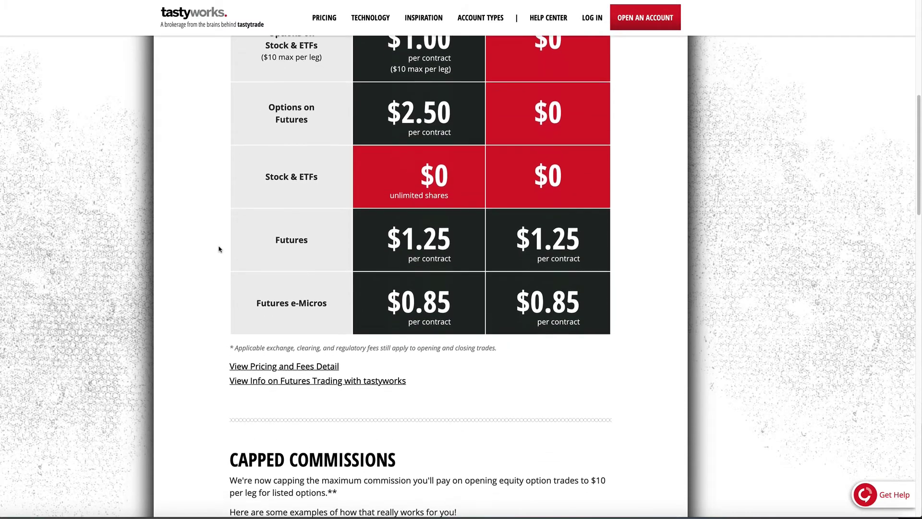
scroll(217, 249, down, 9)
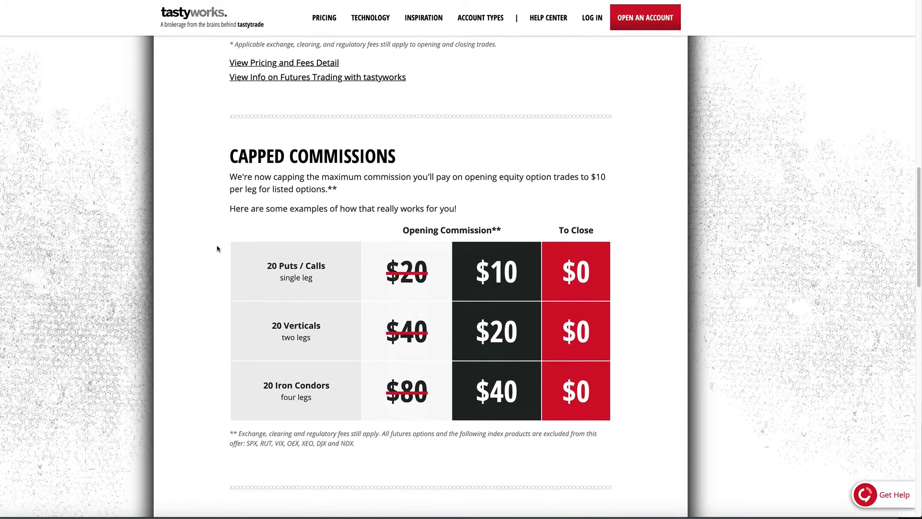
scroll(217, 249, down, 5)
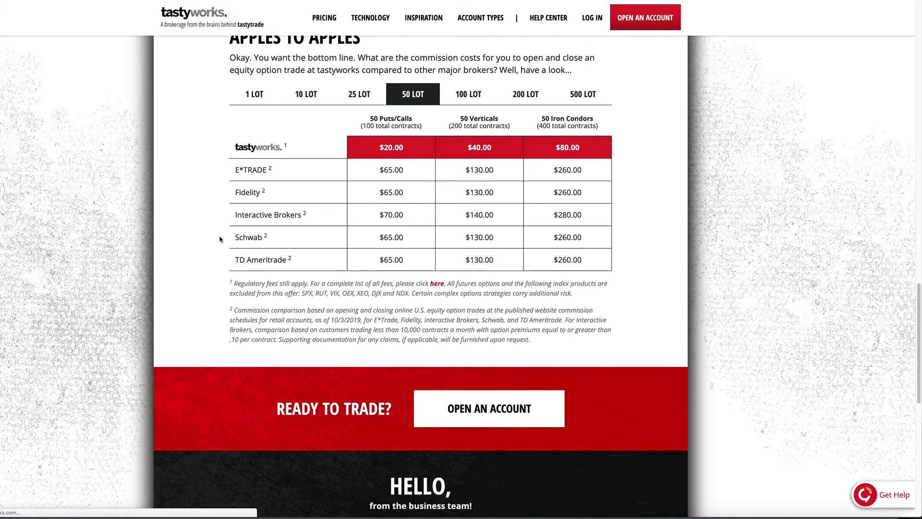
Go to open an account, then start funding it by ACH with a deposit amount of $1000
click(481, 409)
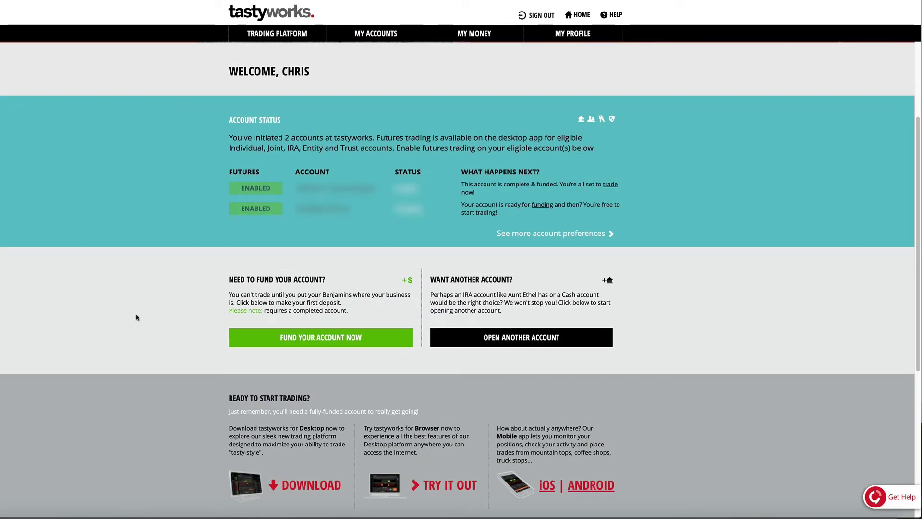
click(318, 339)
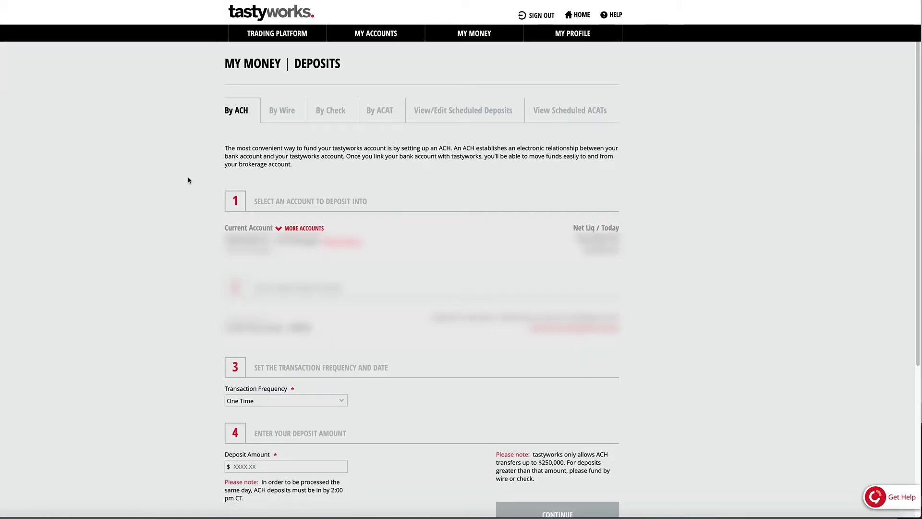
scroll(226, 274, down, 2)
click(268, 369)
text(1000)
click(145, 300)
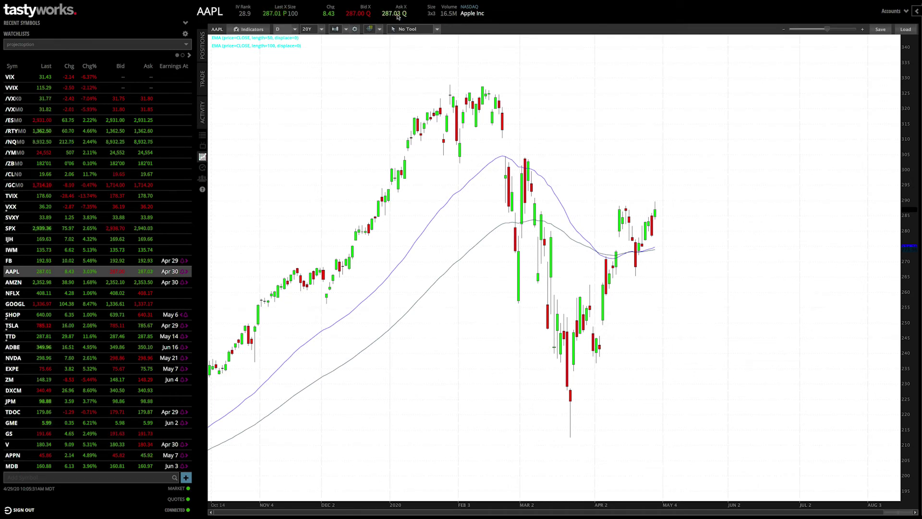
Create a buy order for AAPL stock from its ask price and set the quantity to 1 share
click(397, 15)
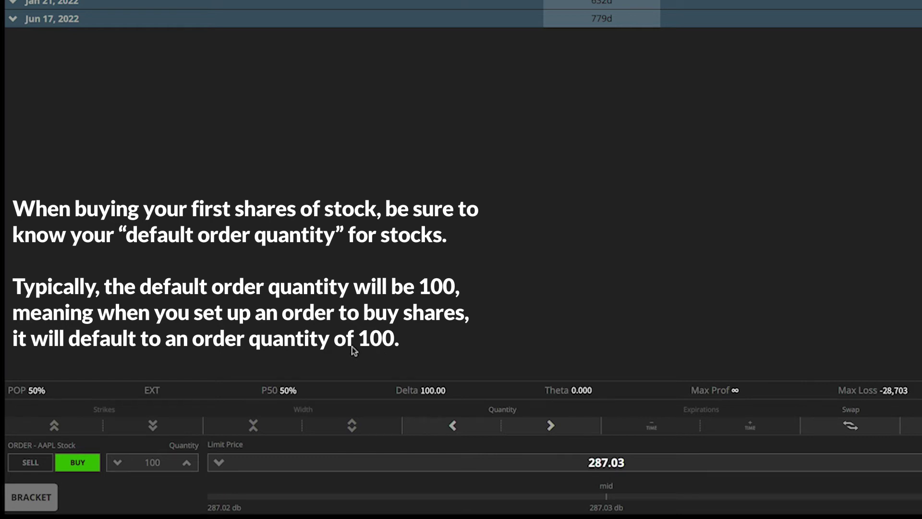
double_click(153, 463)
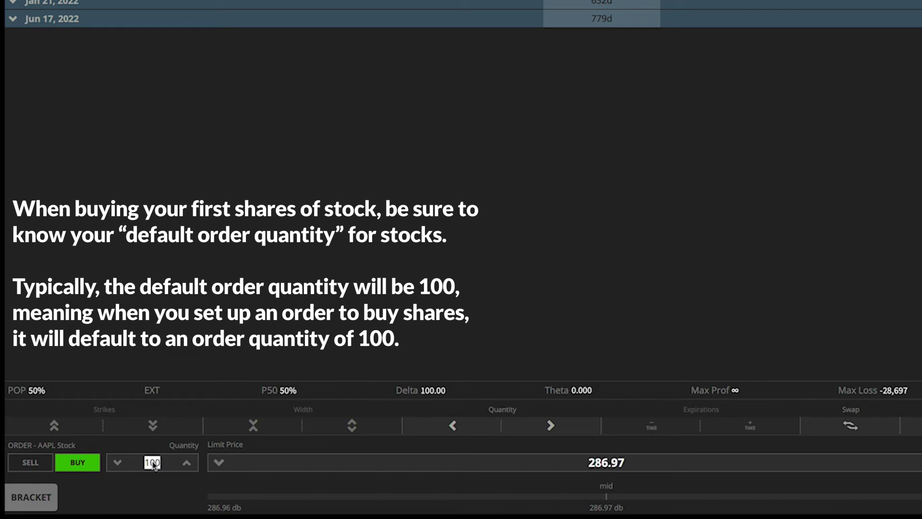
text(1)
key(Return)
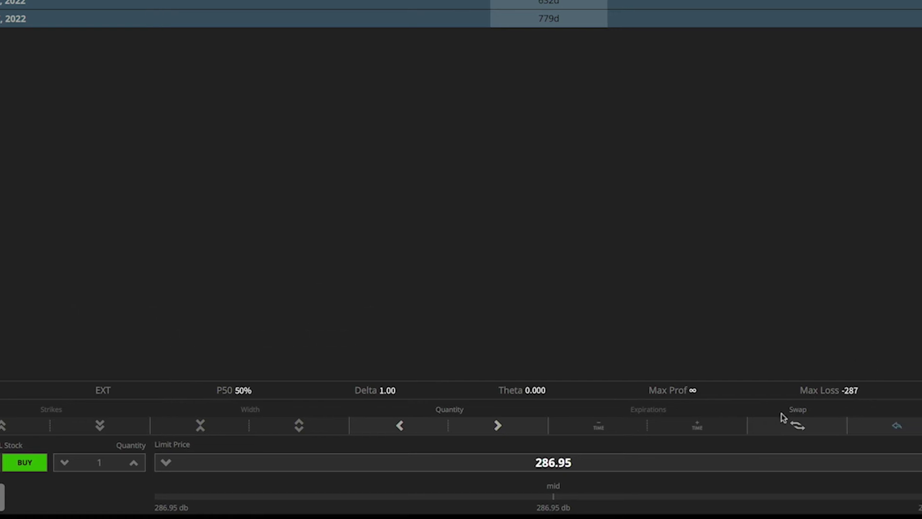
Set the limit price of the AAPL buy order to 287.00
click(335, 462)
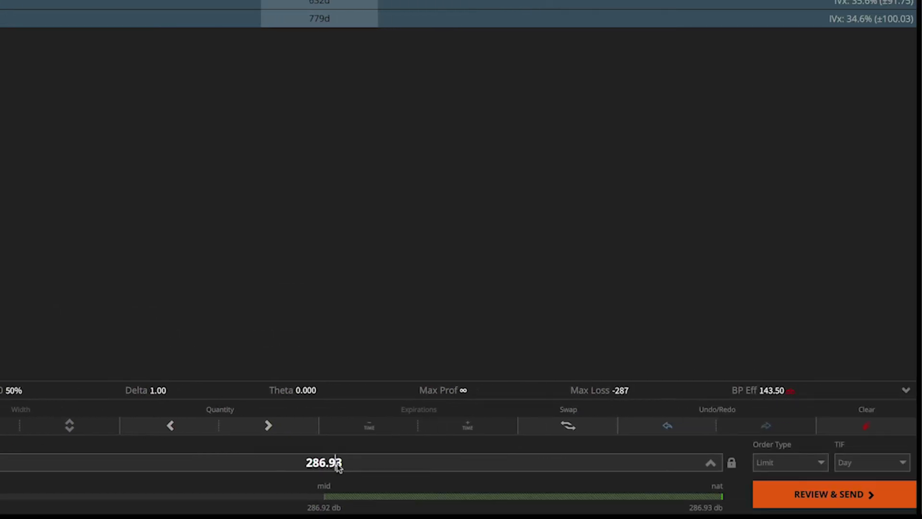
text(28)
text(7.00)
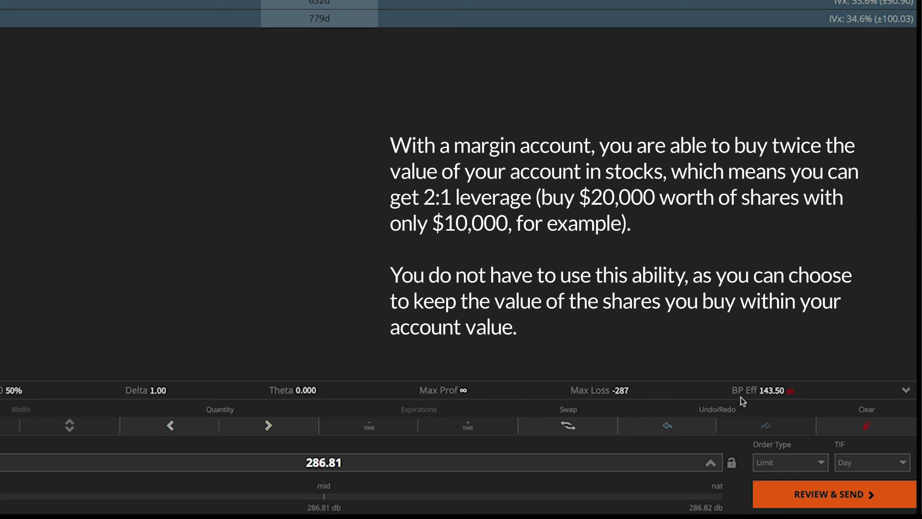
Review and send the day order to buy 1 AAPL share at a limit of 286.84
click(810, 496)
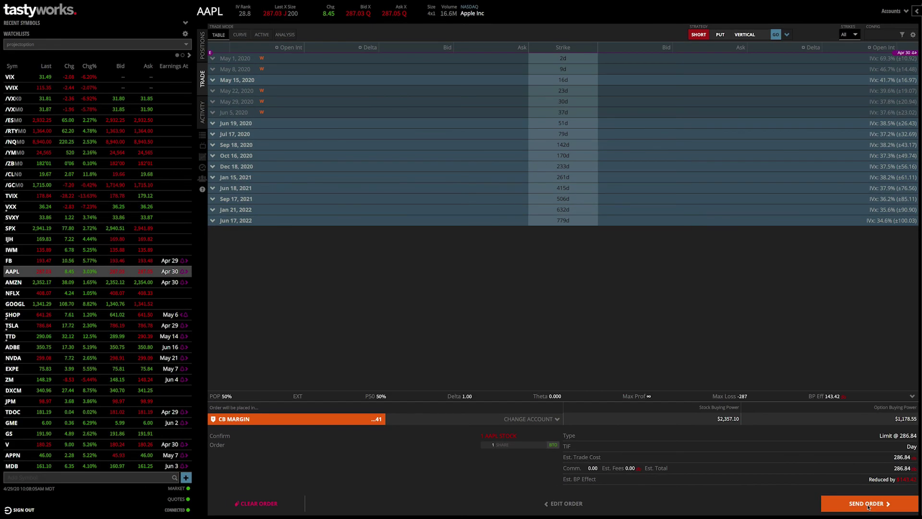
click(867, 504)
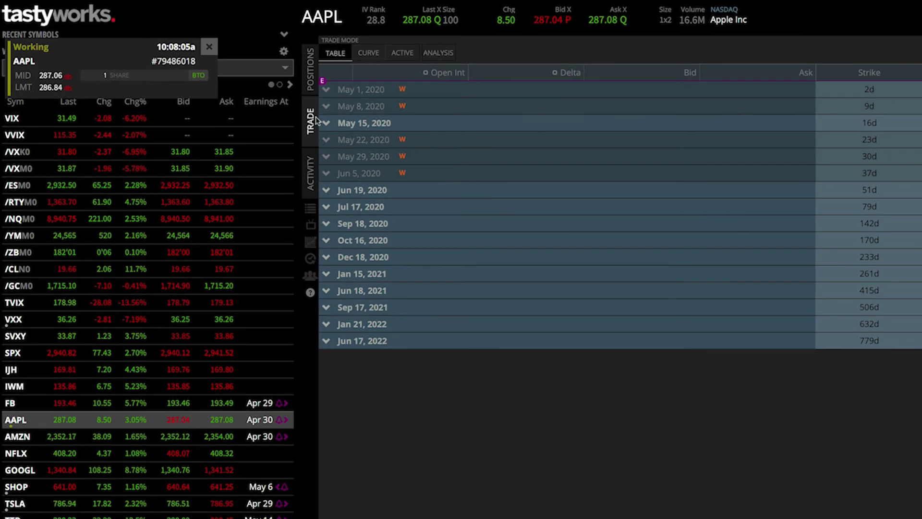
Replace the working AAPL buy order in the positions list with one at a limit price of 286.97
click(264, 68)
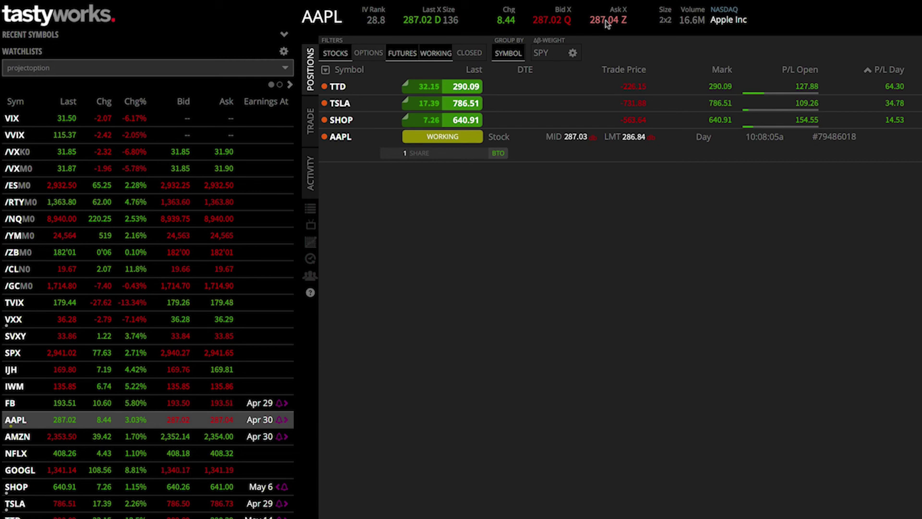
right_click(340, 150)
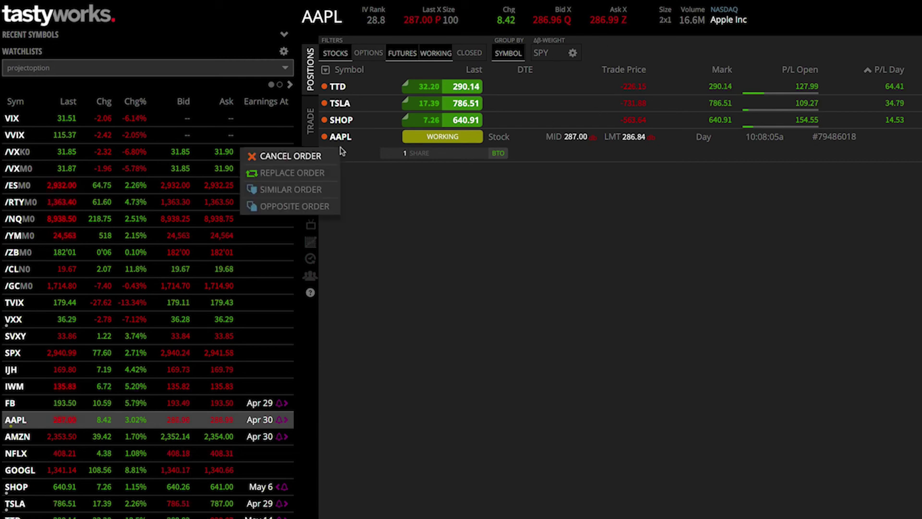
click(308, 174)
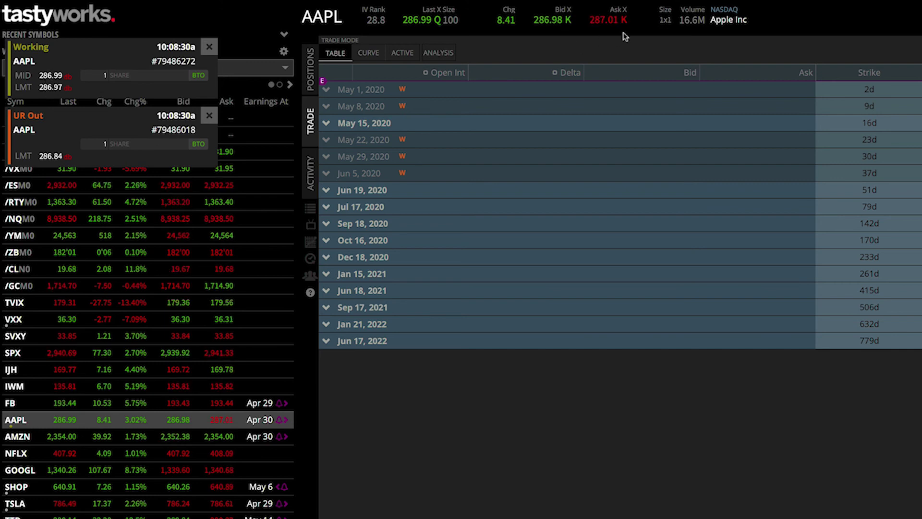
Return to the positions list and expand the AAPL position to view its share details
click(310, 70)
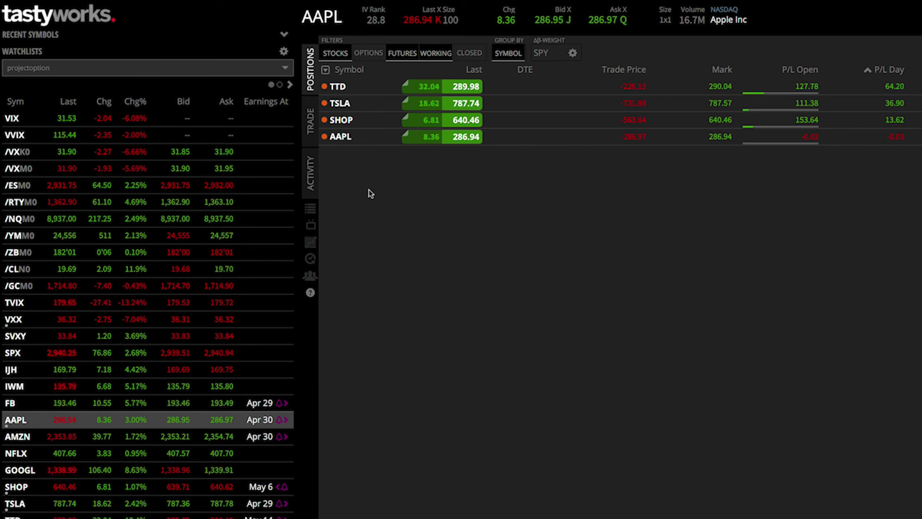
click(340, 137)
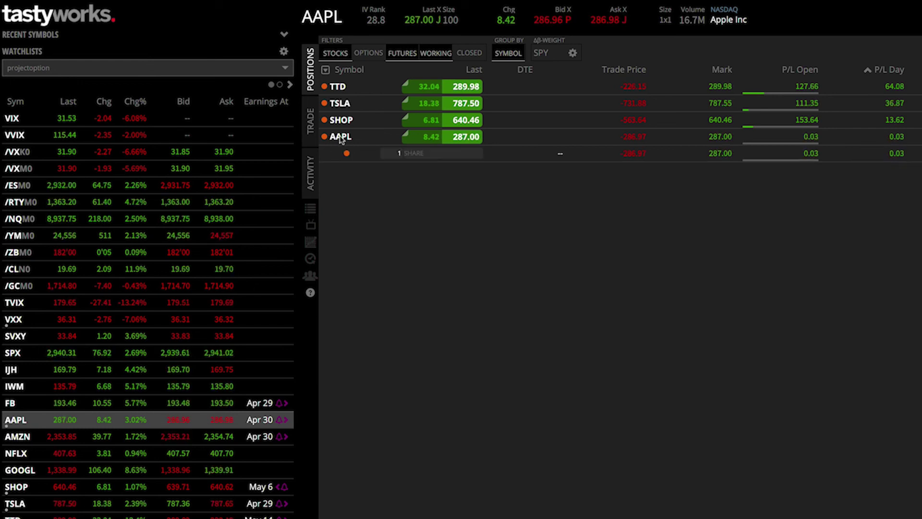